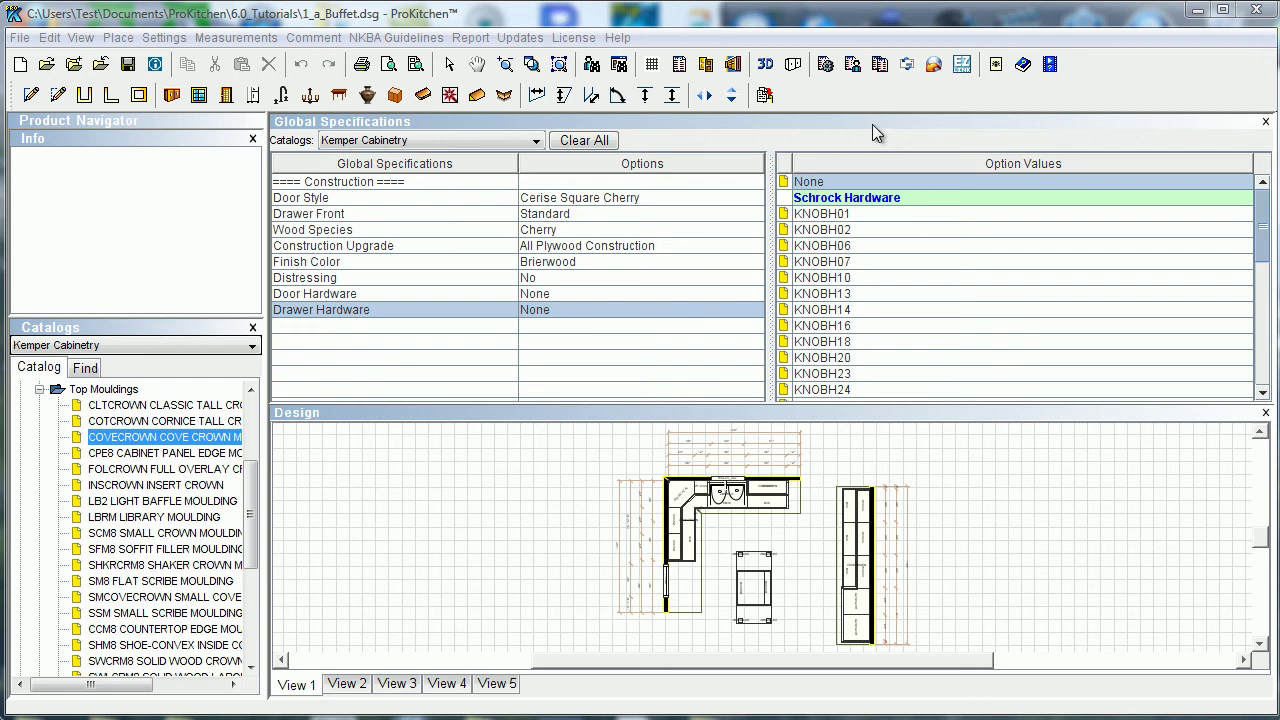
Step: Open the Compare Quotes dialog from the Multi-Quote Report toolbar button
{"action": "left_click", "coordinate": [883, 72]}
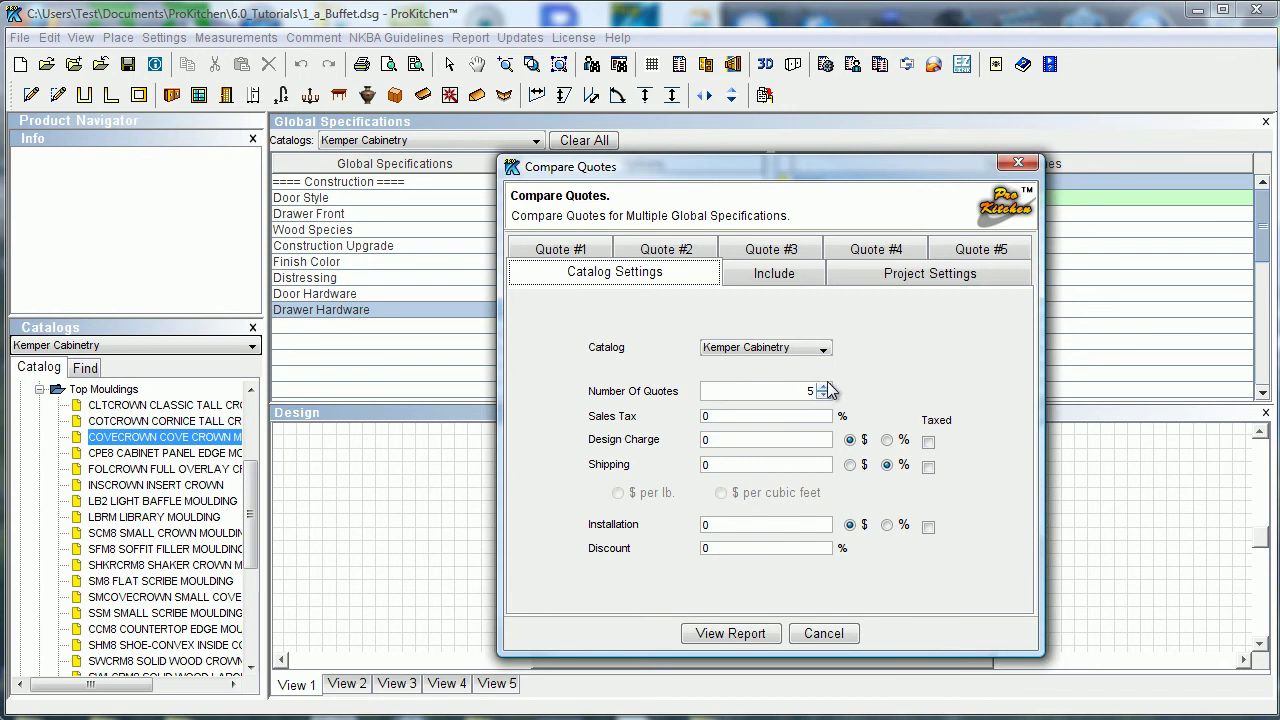
Step: Lower Number Of Quotes on Catalog Settings from 5 to 3
{"action": "left_click", "coordinate": [821, 386]}
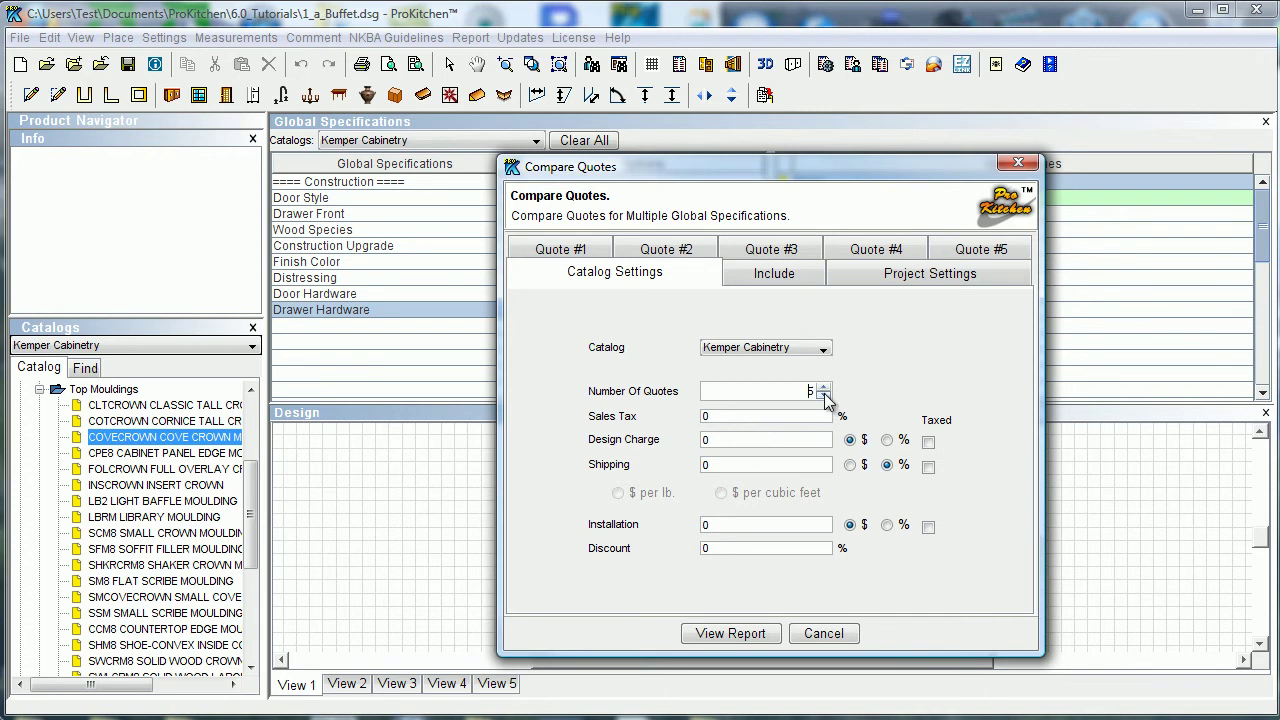
{"action": "left_click", "coordinate": [823, 395]}
{"action": "left_click", "coordinate": [823, 374]}
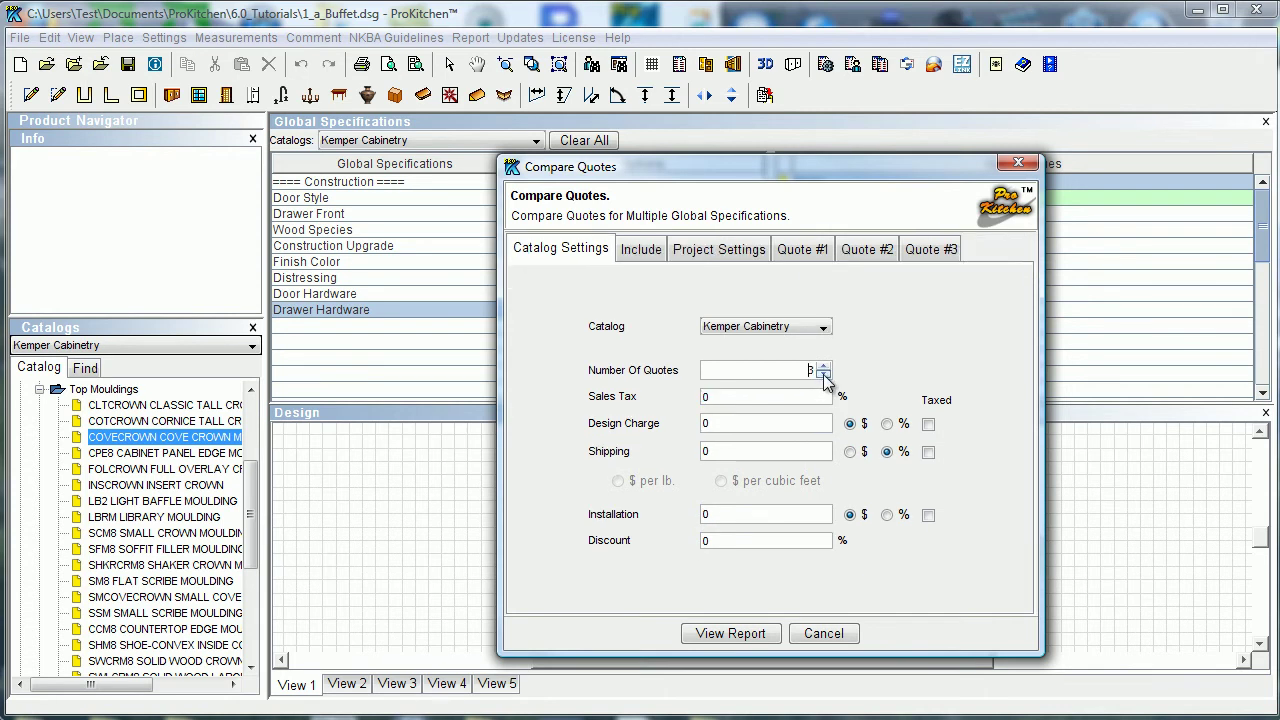
{"action": "left_click", "coordinate": [823, 375]}
{"action": "left_click", "coordinate": [823, 366]}
Step: Check the logo, header and footer options, then view the dated Project Settings page
{"action": "left_click", "coordinate": [639, 250]}
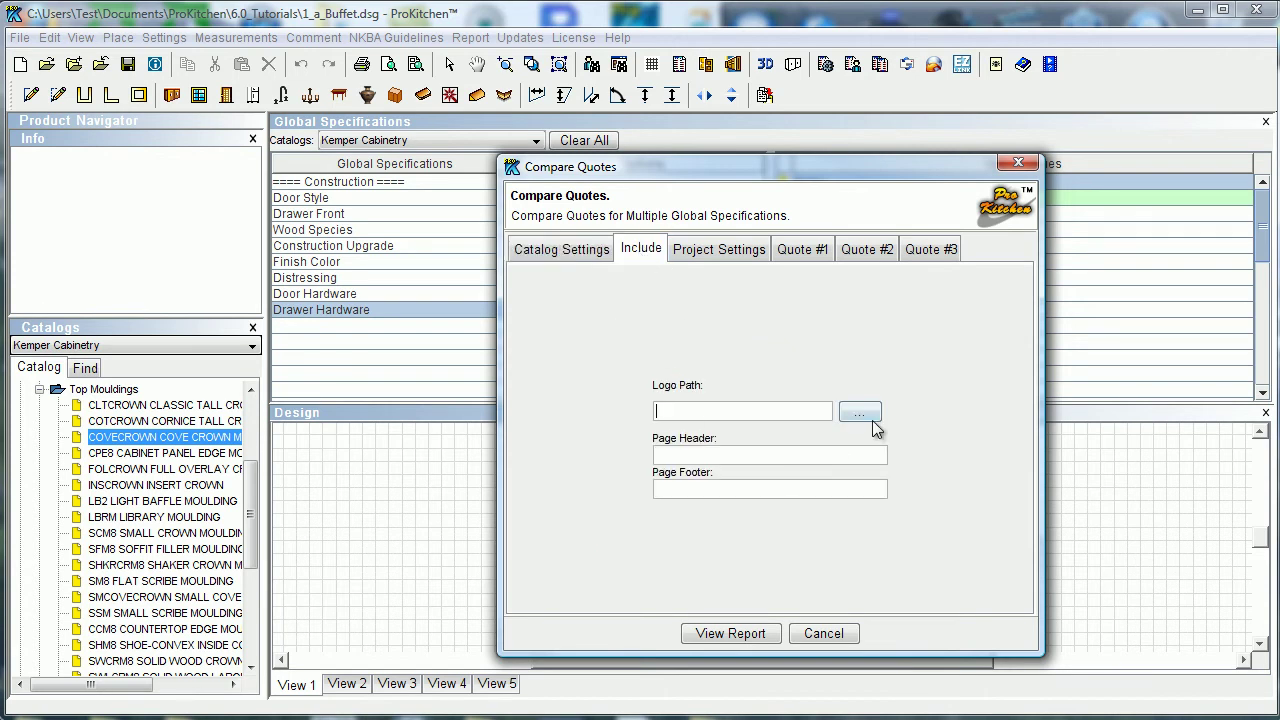
{"action": "left_click", "coordinate": [722, 253]}
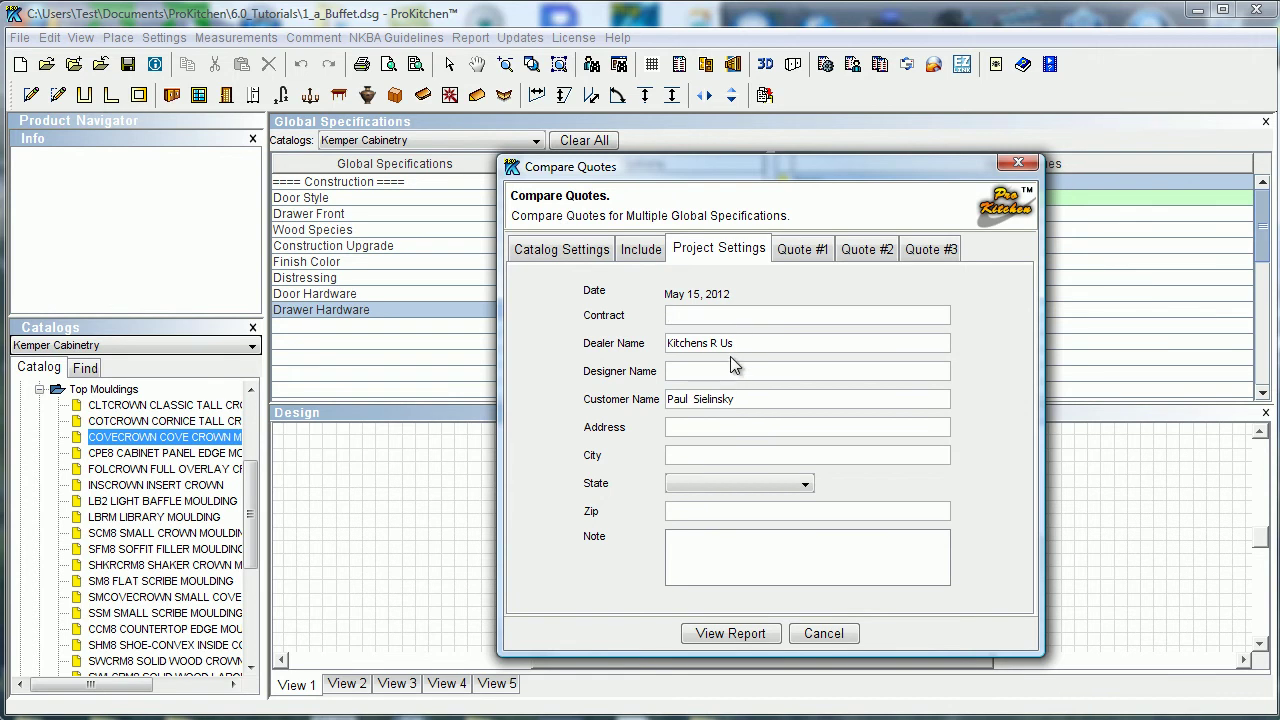
Step: Show Quote #1's specs: Cerise Square Cherry doors, Cherry wood, Brierwood finish
{"action": "left_click", "coordinate": [794, 253]}
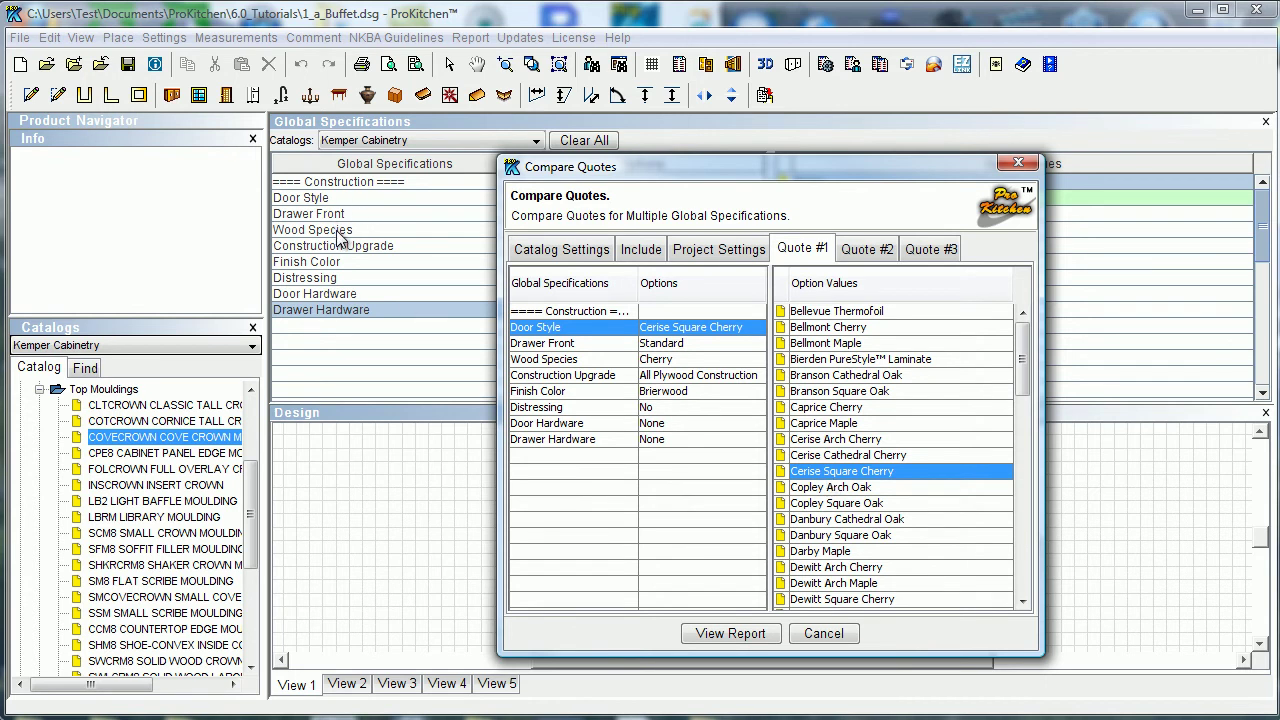
Step: Move the dialog aside to compare Quote #1 with the design, then show Quote #2
{"action": "left_click_drag", "start_coordinate": [720, 177], "coordinate": [938, 132]}
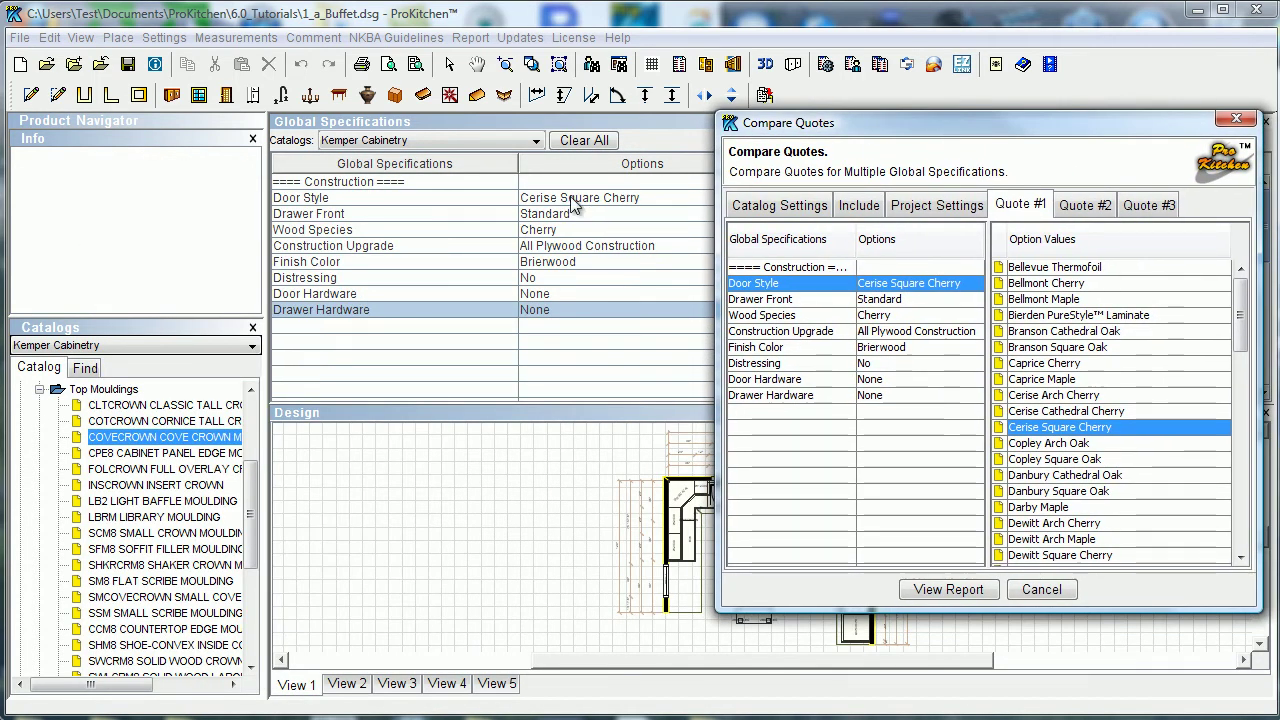
{"action": "left_click_drag", "start_coordinate": [1020, 125], "coordinate": [758, 136]}
{"action": "left_click", "coordinate": [829, 215]}
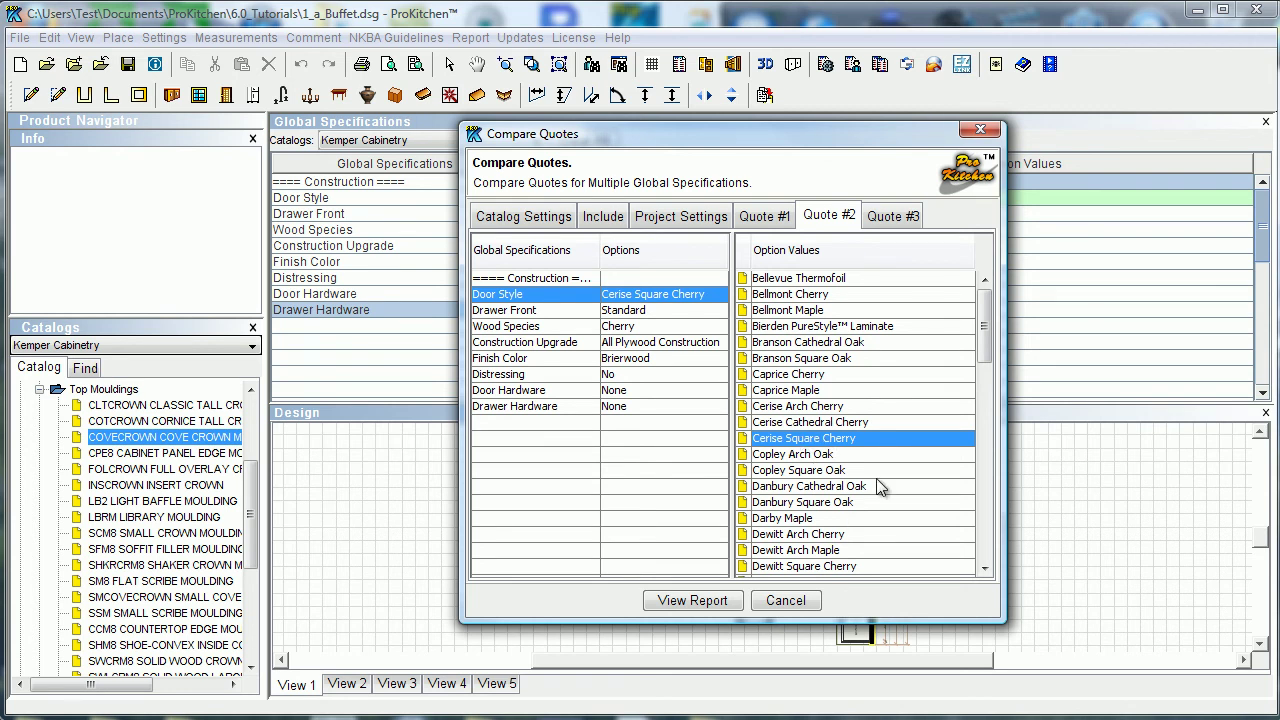
Step: Spec Quote #2 with Gallatin Alder, 5-Piece Drawer Front, All Plywood, Auburn, no hardware
{"action": "scroll", "coordinate": [803, 441], "scroll_direction": "down", "scroll_amount": 5}
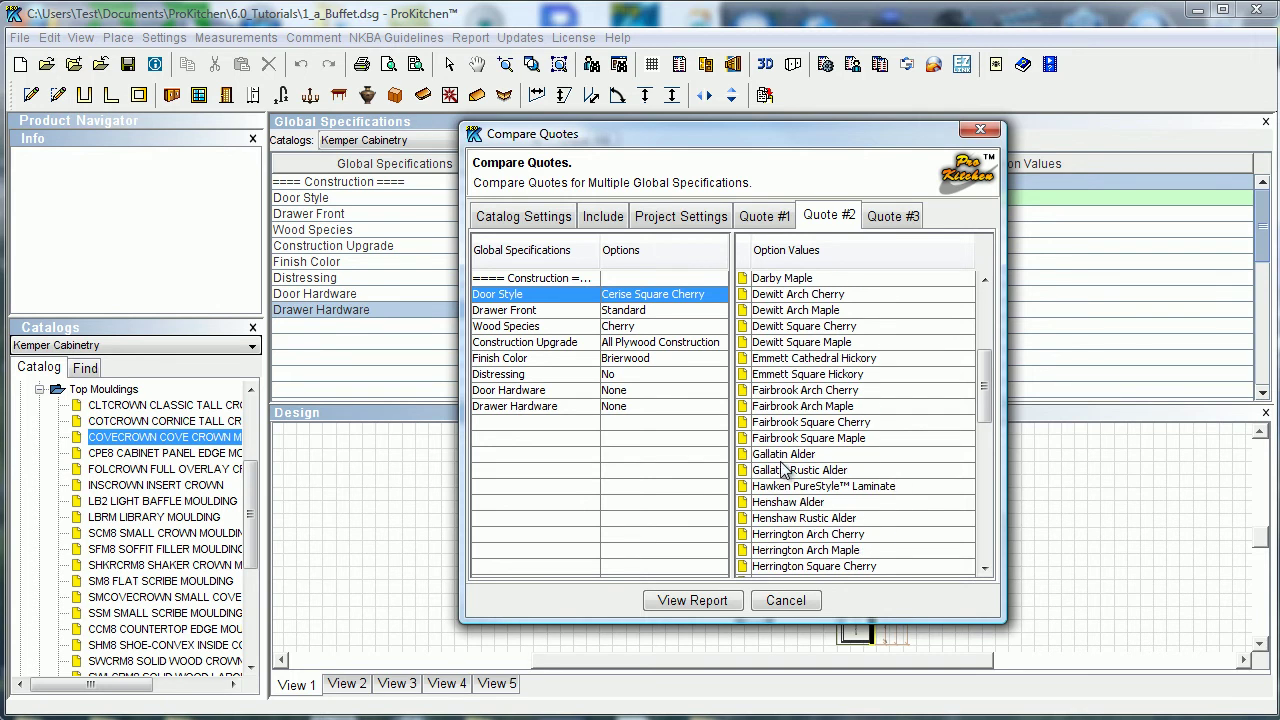
{"action": "left_click", "coordinate": [785, 456]}
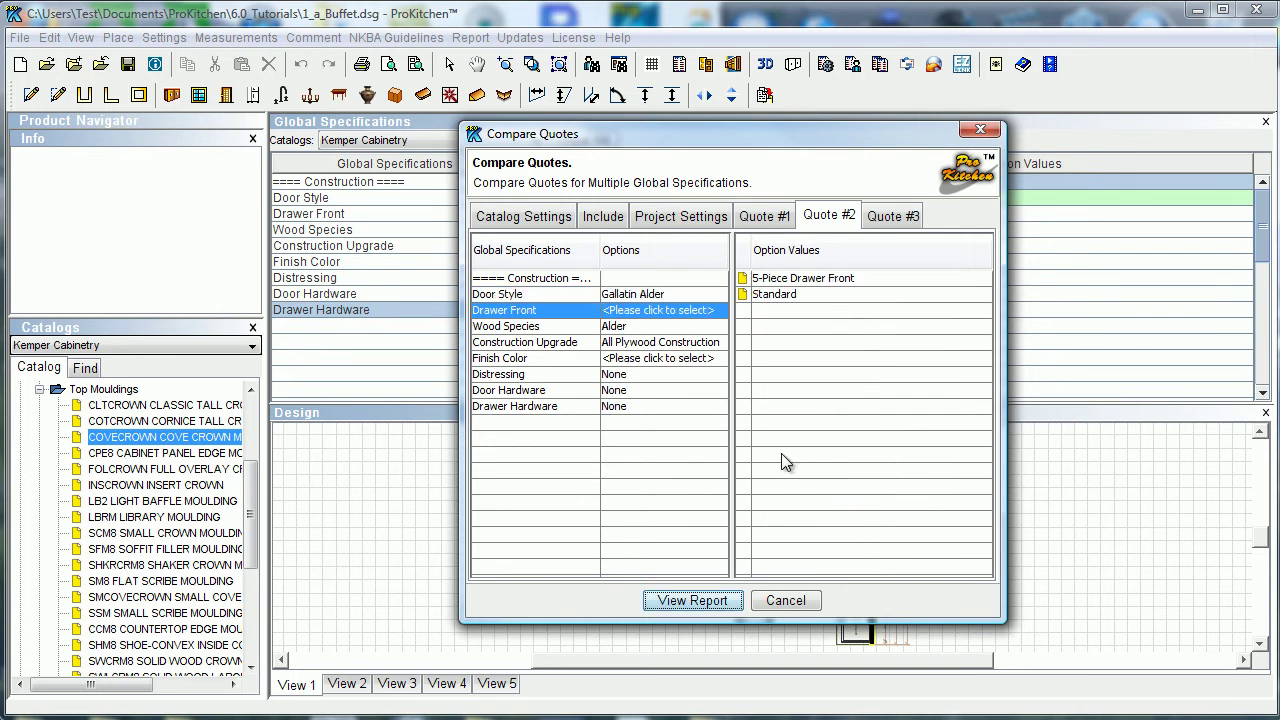
{"action": "left_click", "coordinate": [791, 278]}
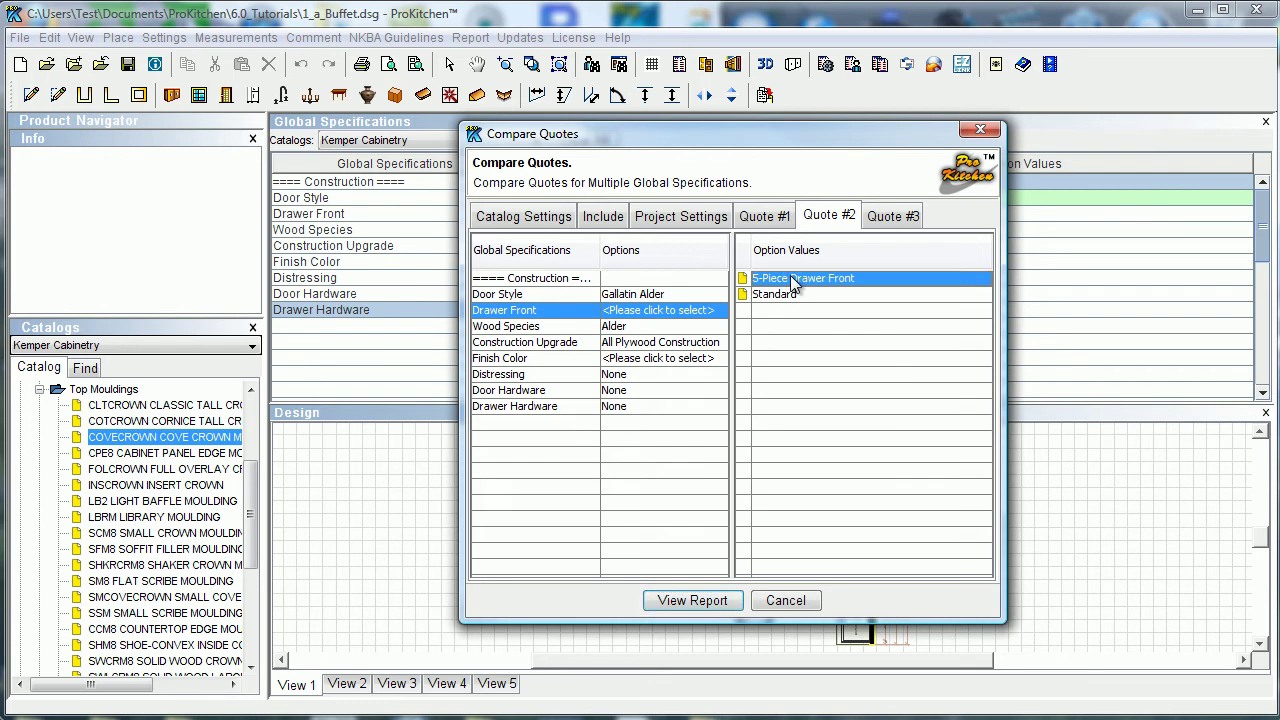
{"action": "left_click", "coordinate": [791, 278]}
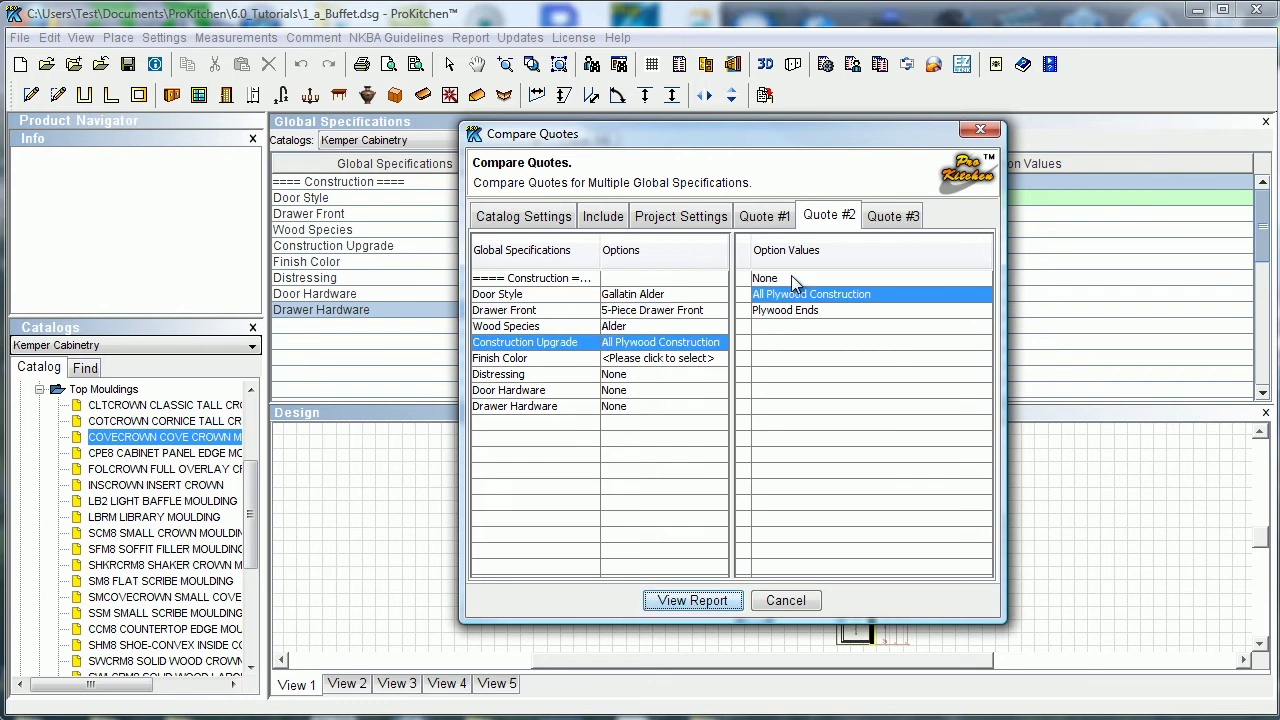
{"action": "left_click", "coordinate": [777, 297]}
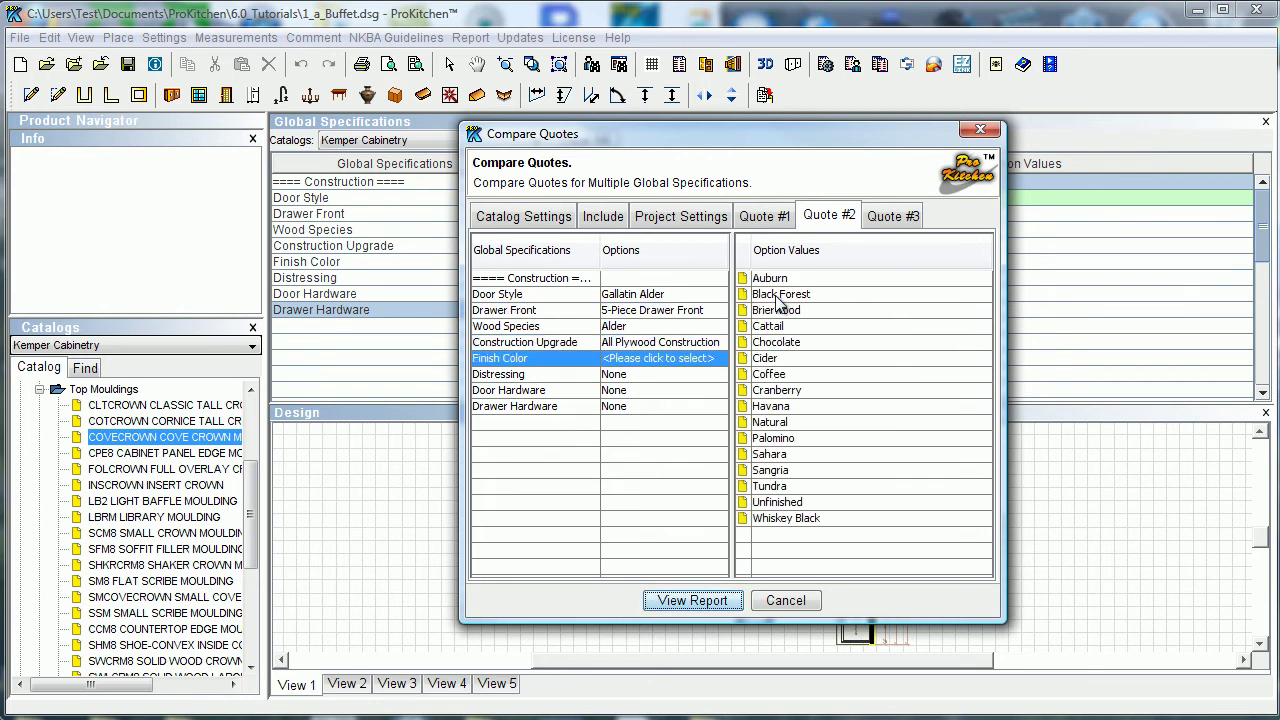
{"action": "left_click", "coordinate": [769, 280]}
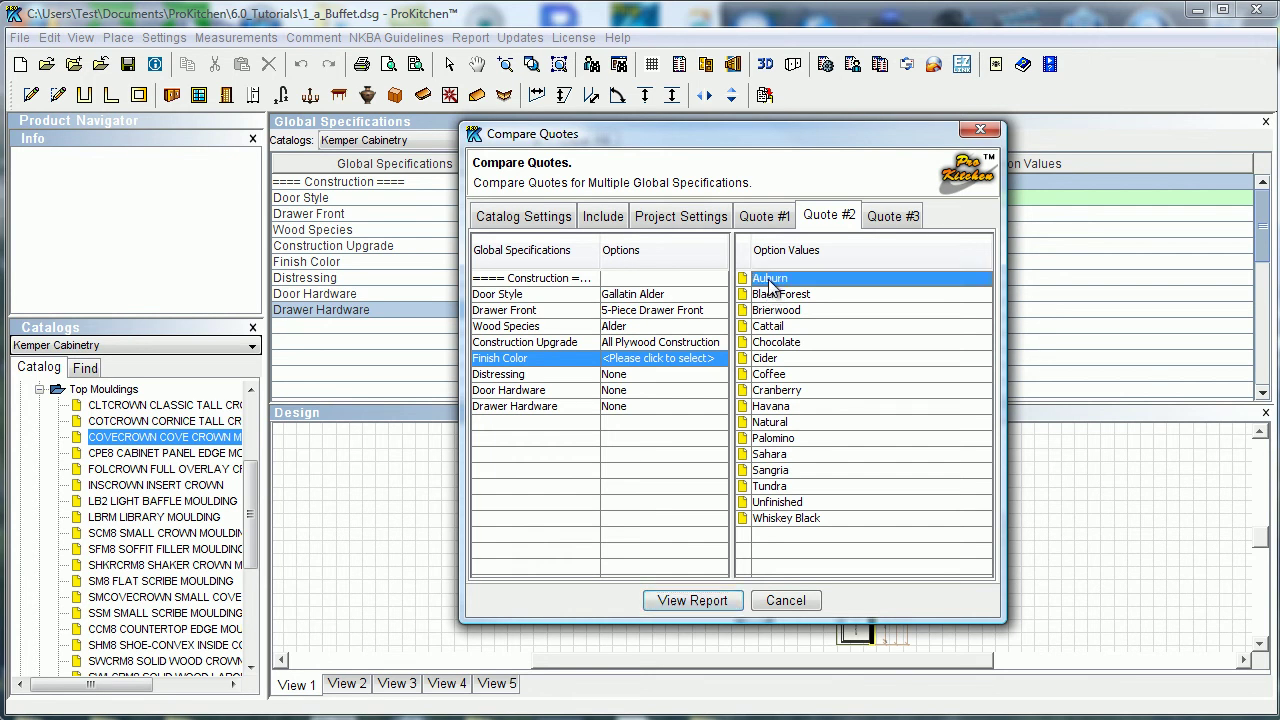
{"action": "left_click", "coordinate": [769, 281]}
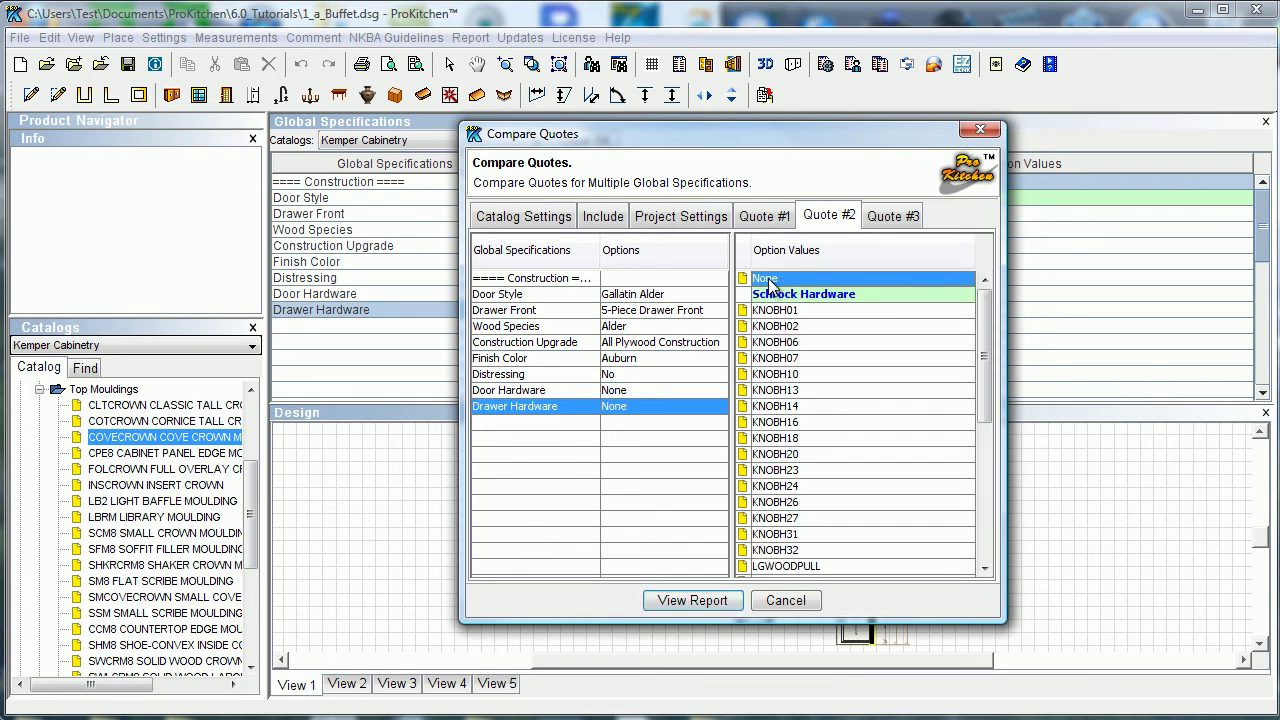
{"action": "left_click", "coordinate": [892, 214]}
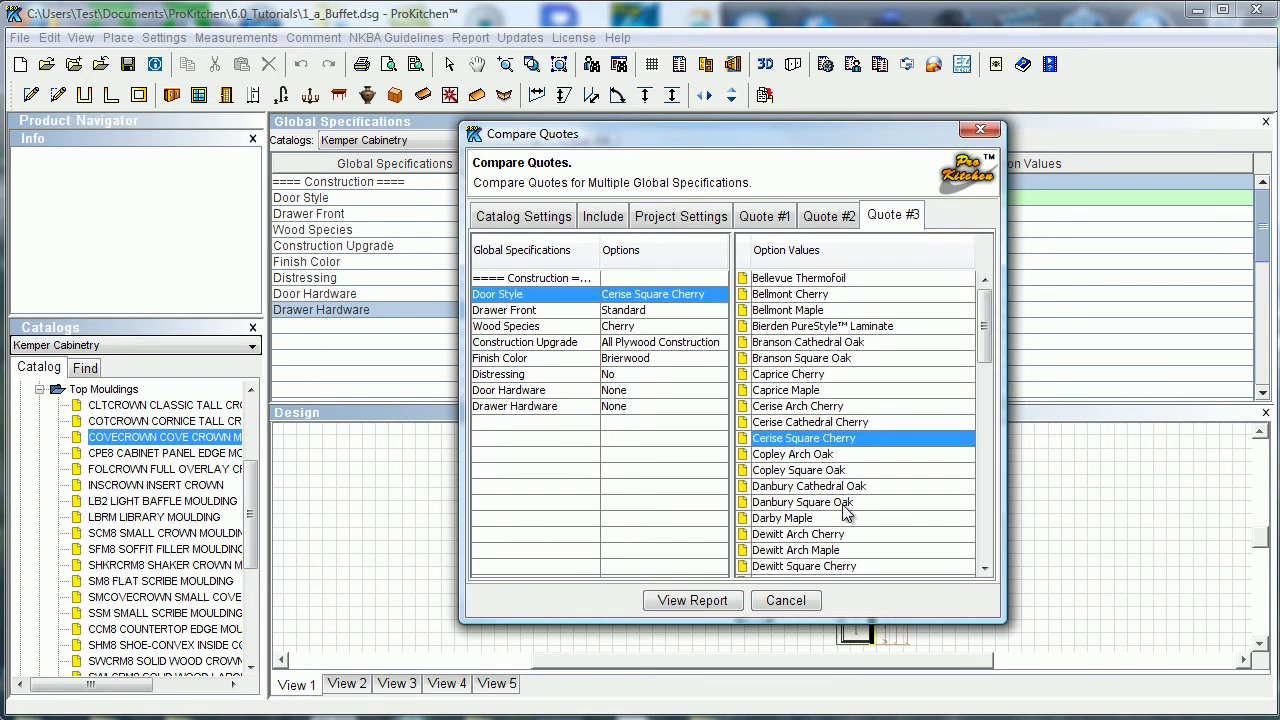
Step: Give Quote #3 Lawton Maple doors, All Plywood Construction and Cattail finish, then view the report
{"action": "scroll", "coordinate": [868, 520], "scroll_direction": "down", "scroll_amount": 5}
{"action": "scroll", "coordinate": [868, 520], "scroll_direction": "down", "scroll_amount": 3}
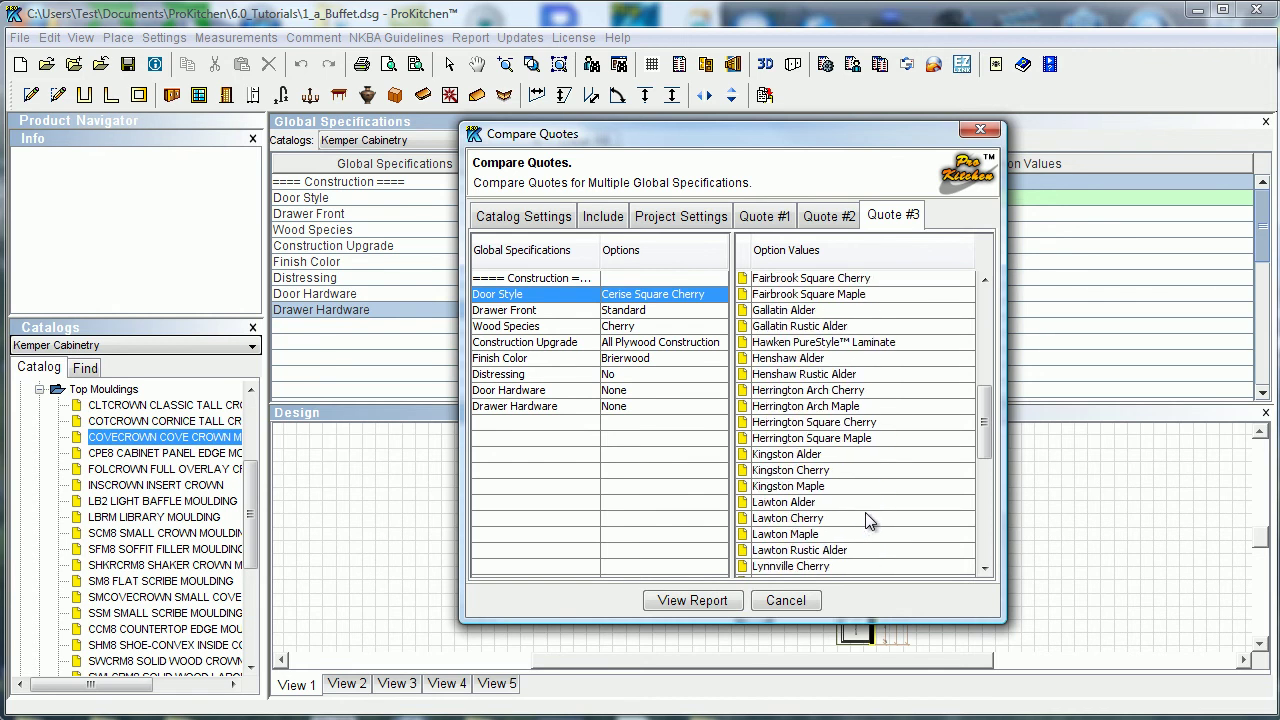
{"action": "scroll", "coordinate": [867, 515], "scroll_direction": "down", "scroll_amount": 2}
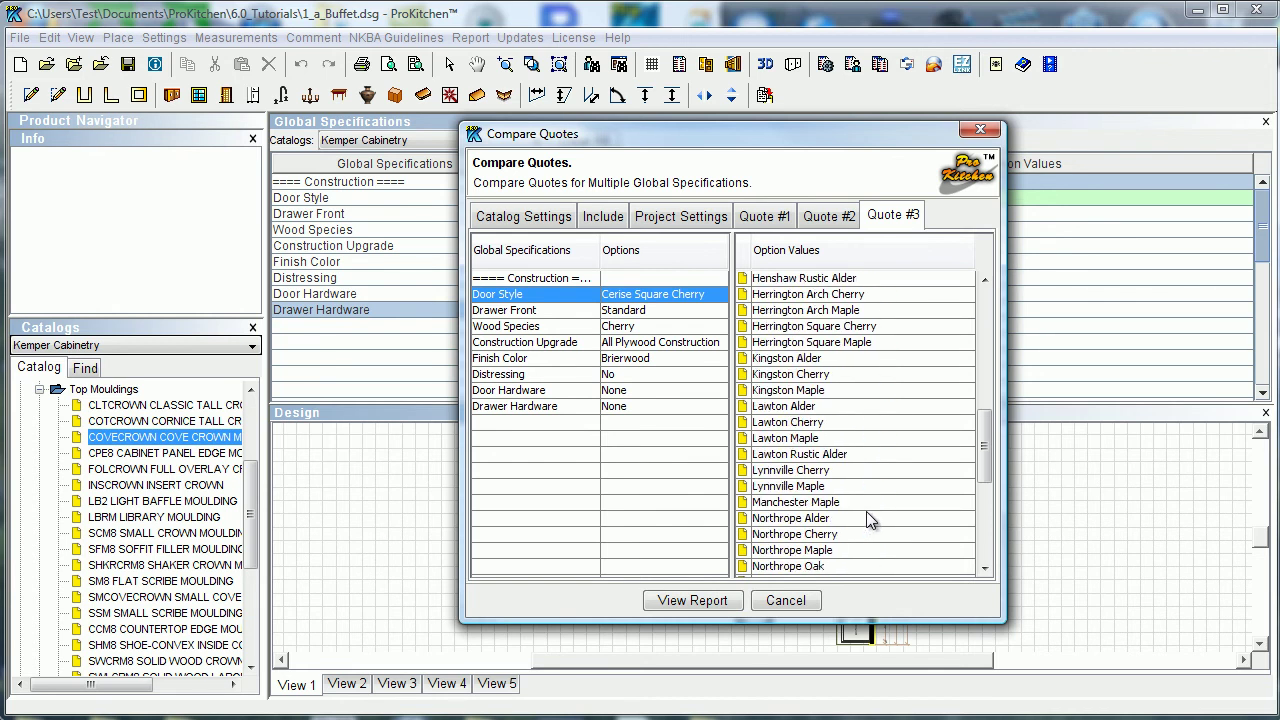
{"action": "left_click", "coordinate": [779, 438]}
{"action": "double_click", "coordinate": [779, 438]}
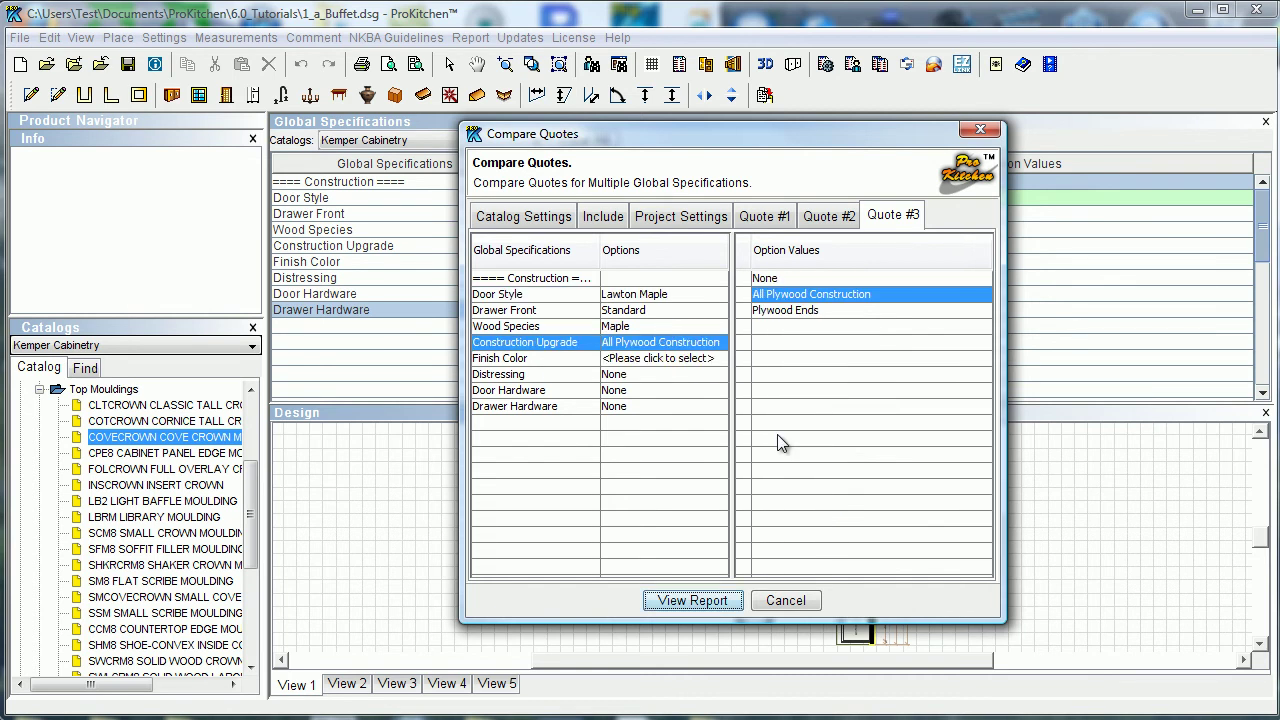
{"action": "double_click", "coordinate": [803, 295]}
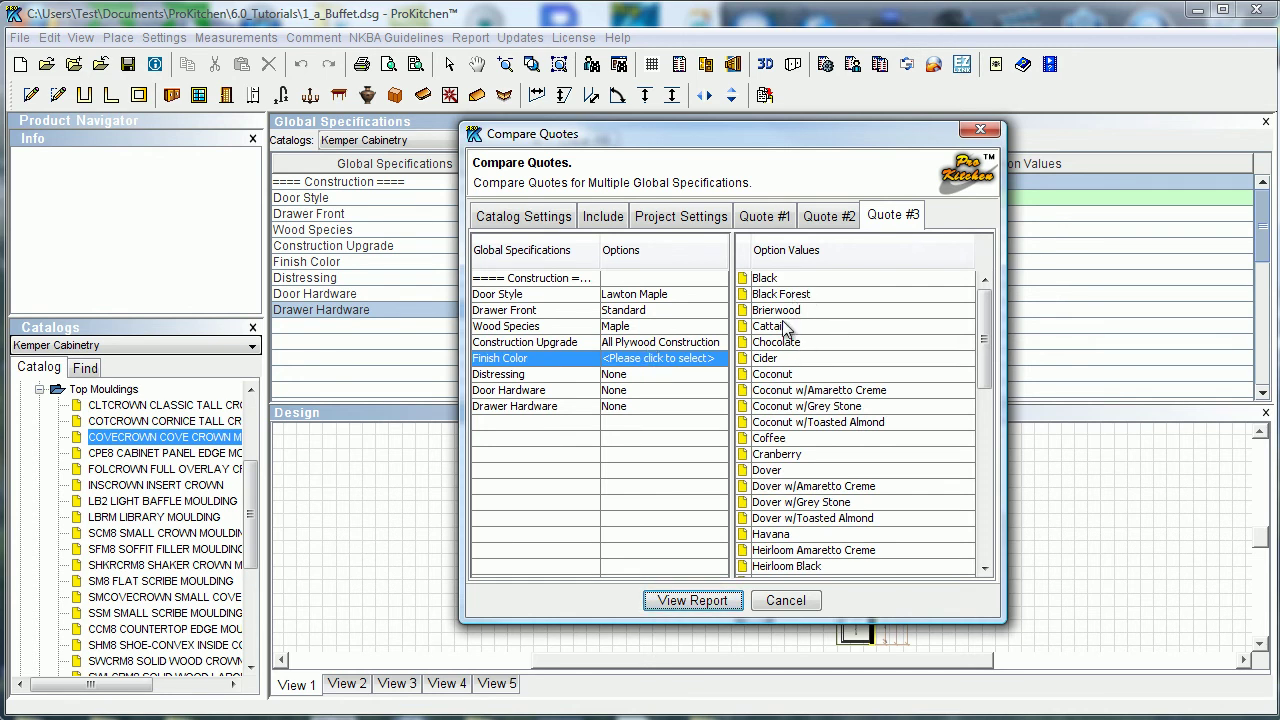
{"action": "left_click", "coordinate": [779, 328]}
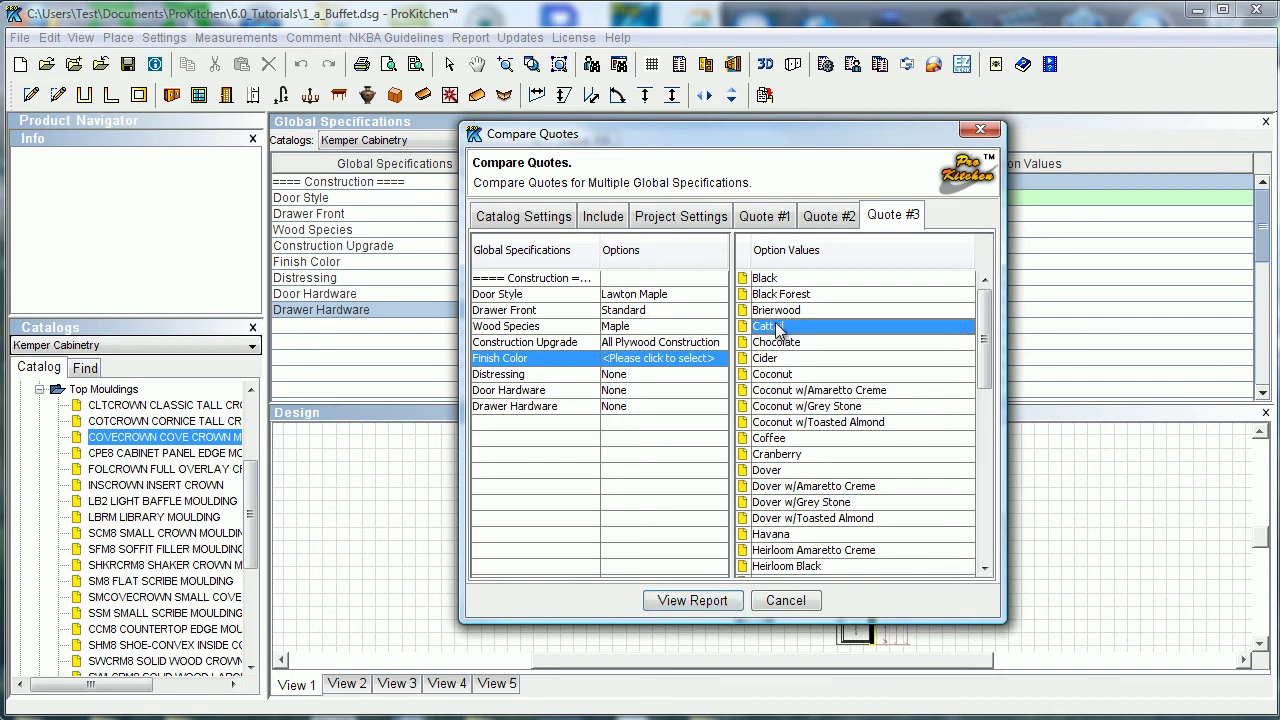
{"action": "double_click", "coordinate": [779, 328]}
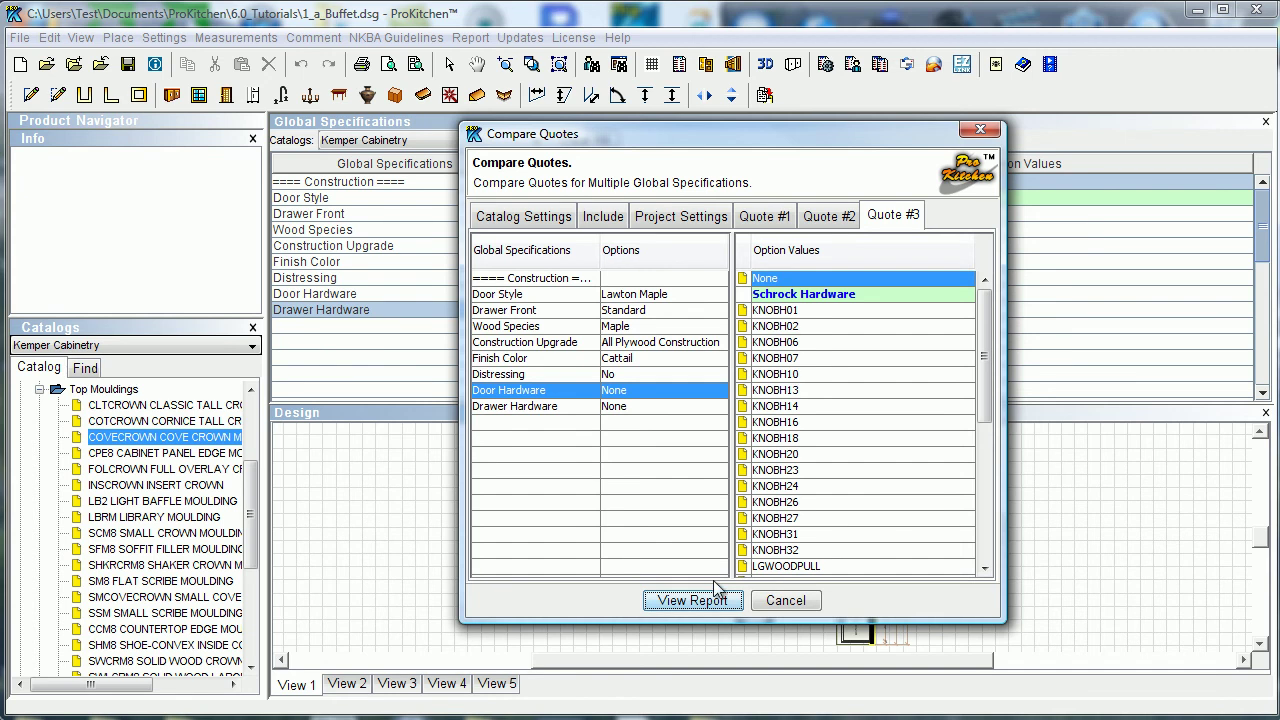
{"action": "left_click", "coordinate": [690, 601]}
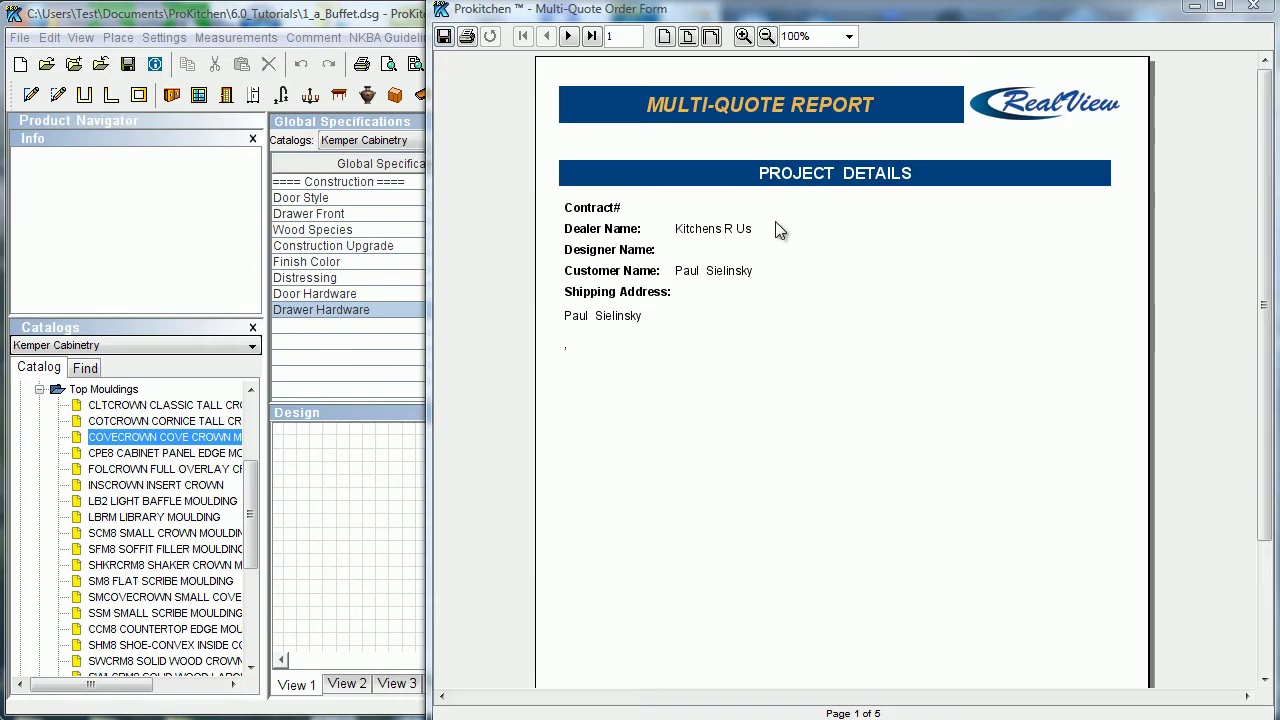
Step: Page through report pages 2 and 3, comparing Kemper Cabinetry options across all three quotes
{"action": "left_click", "coordinate": [568, 36]}
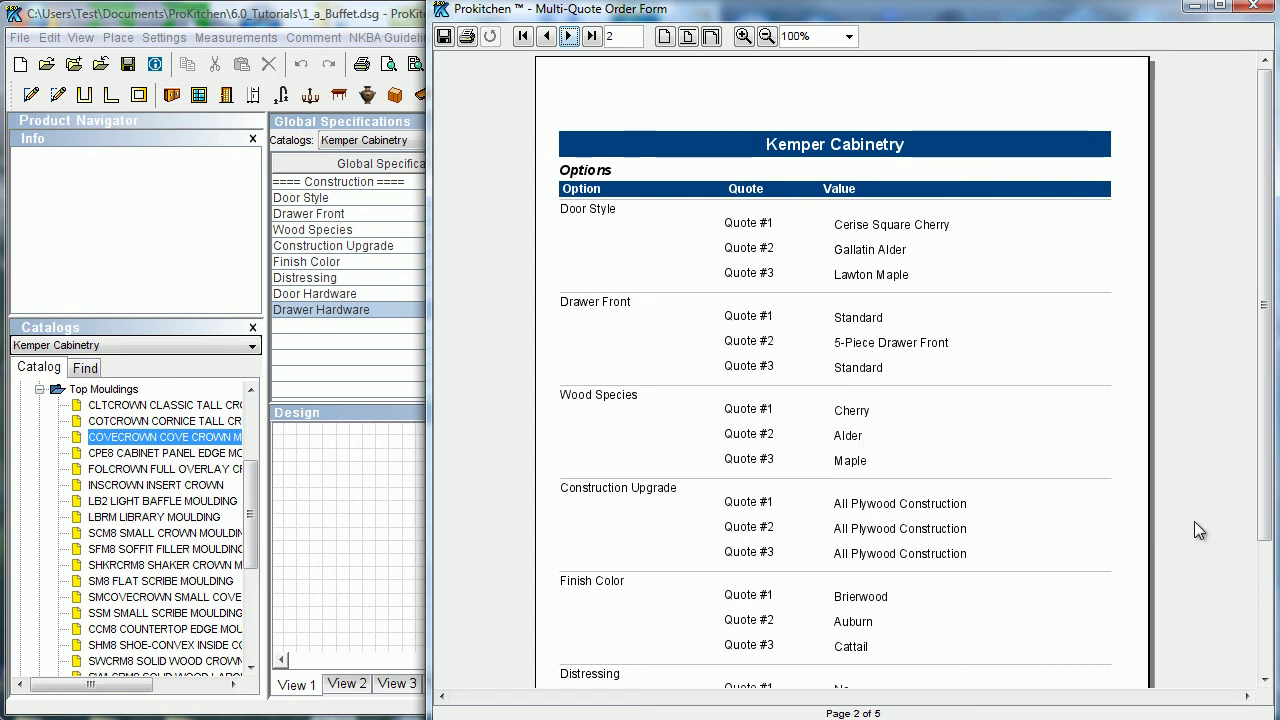
{"action": "left_click_drag", "start_coordinate": [1266, 515], "coordinate": [1270, 652]}
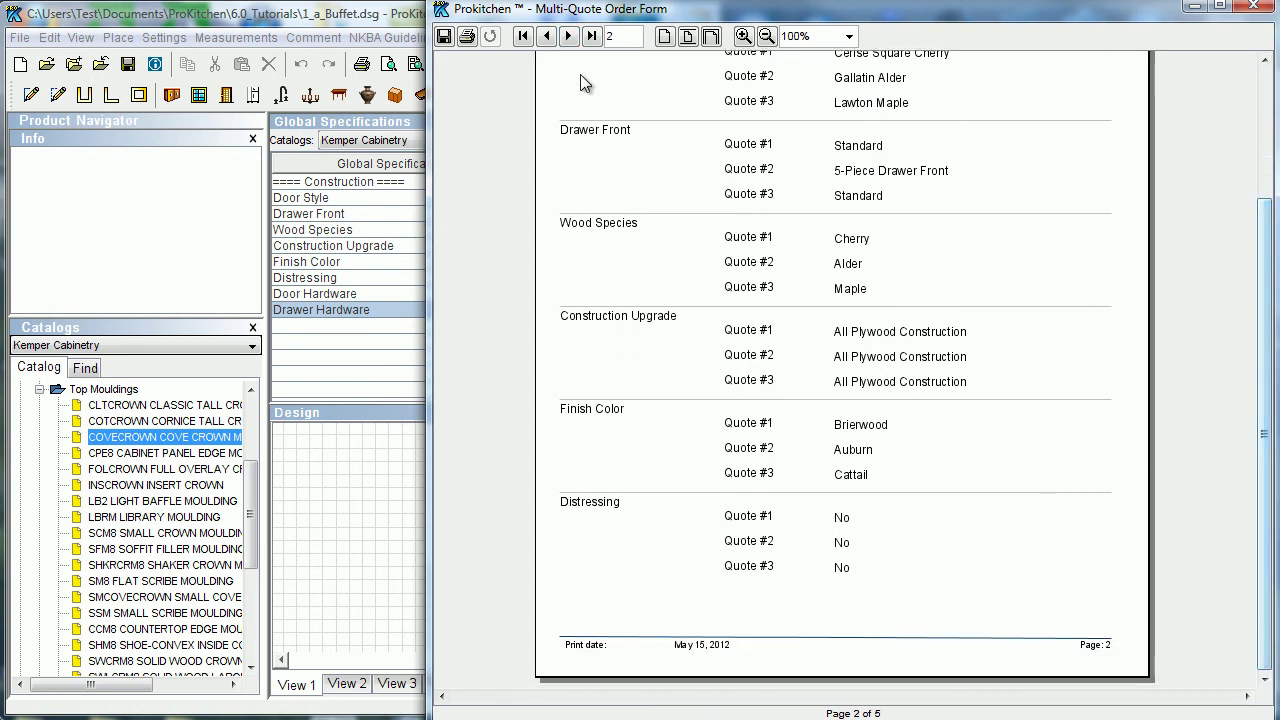
{"action": "left_click", "coordinate": [570, 37]}
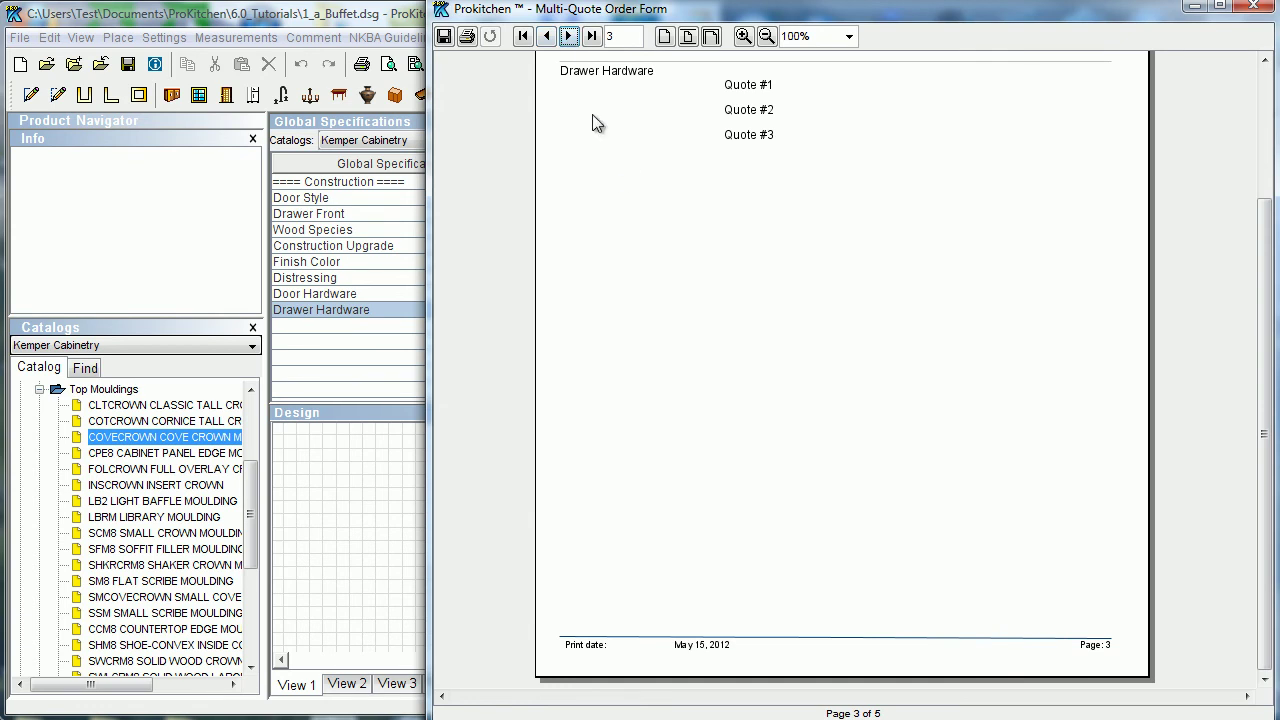
Step: Review page 4's product prices, then page 5 totals: 28196.45, 28037.65, 23702.75
{"action": "left_click", "coordinate": [569, 38]}
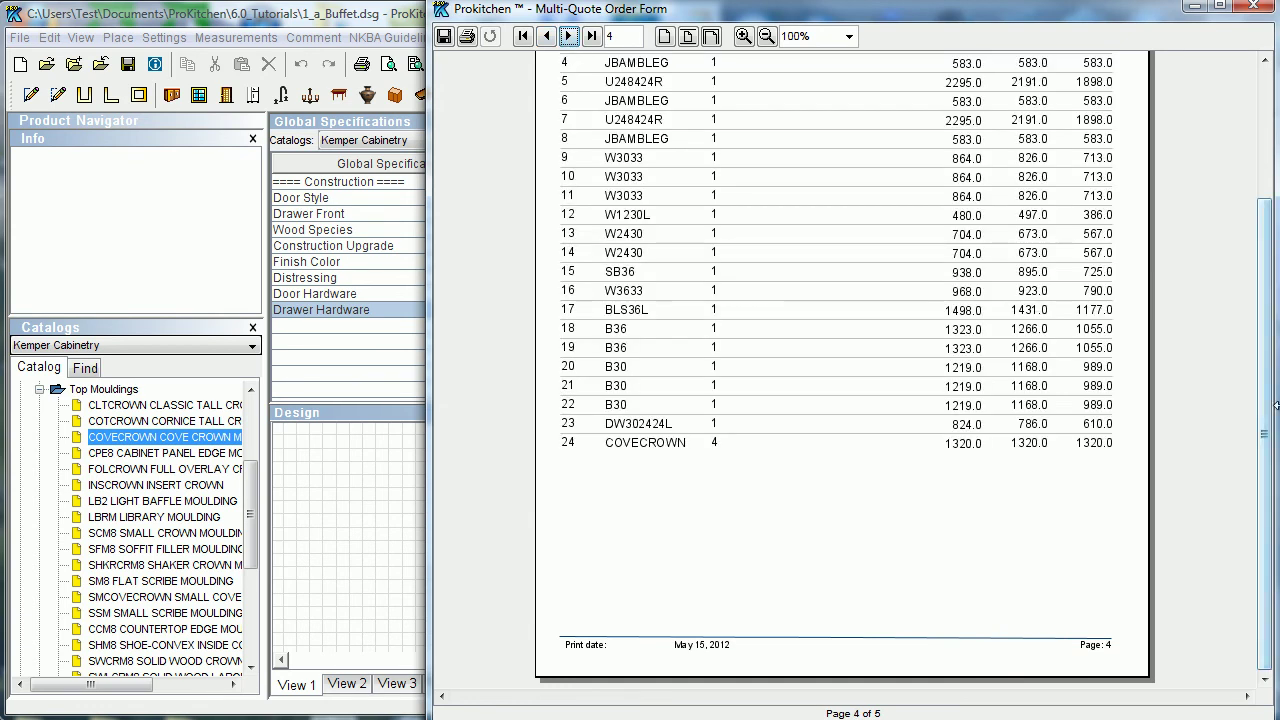
{"action": "left_click_drag", "start_coordinate": [1270, 432], "coordinate": [1275, 235]}
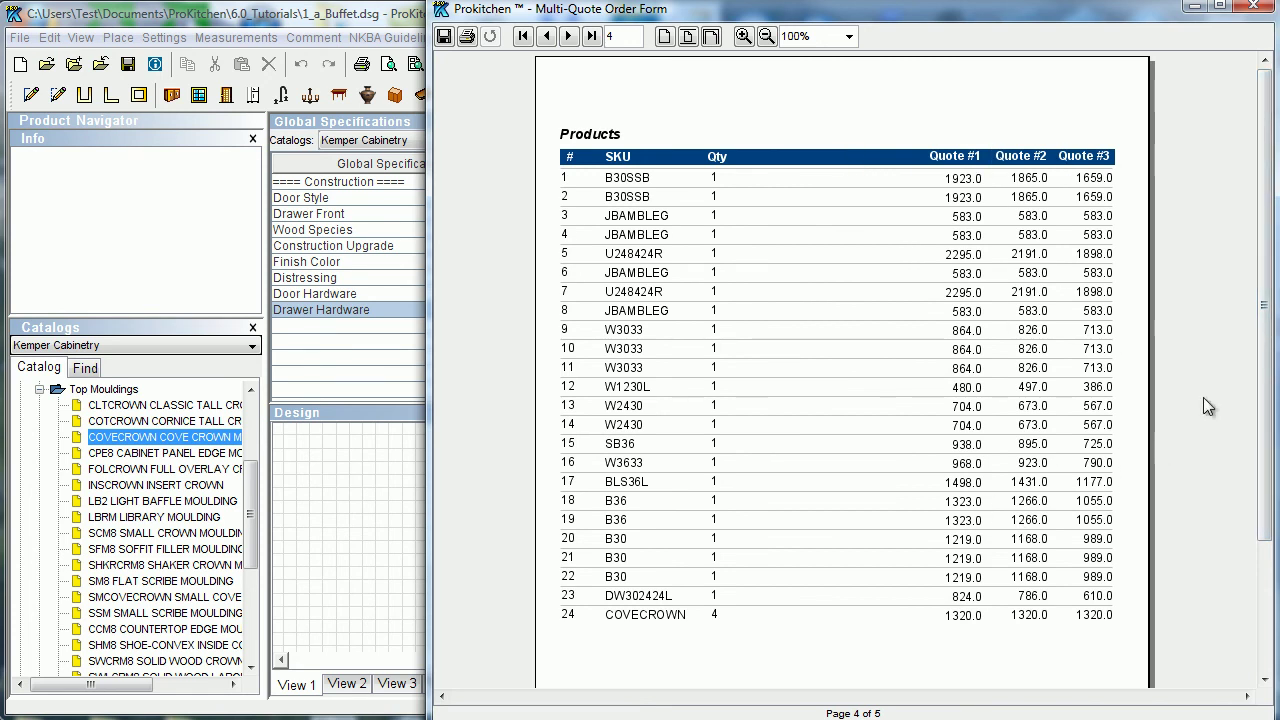
{"action": "left_click_drag", "start_coordinate": [1257, 306], "coordinate": [1260, 434]}
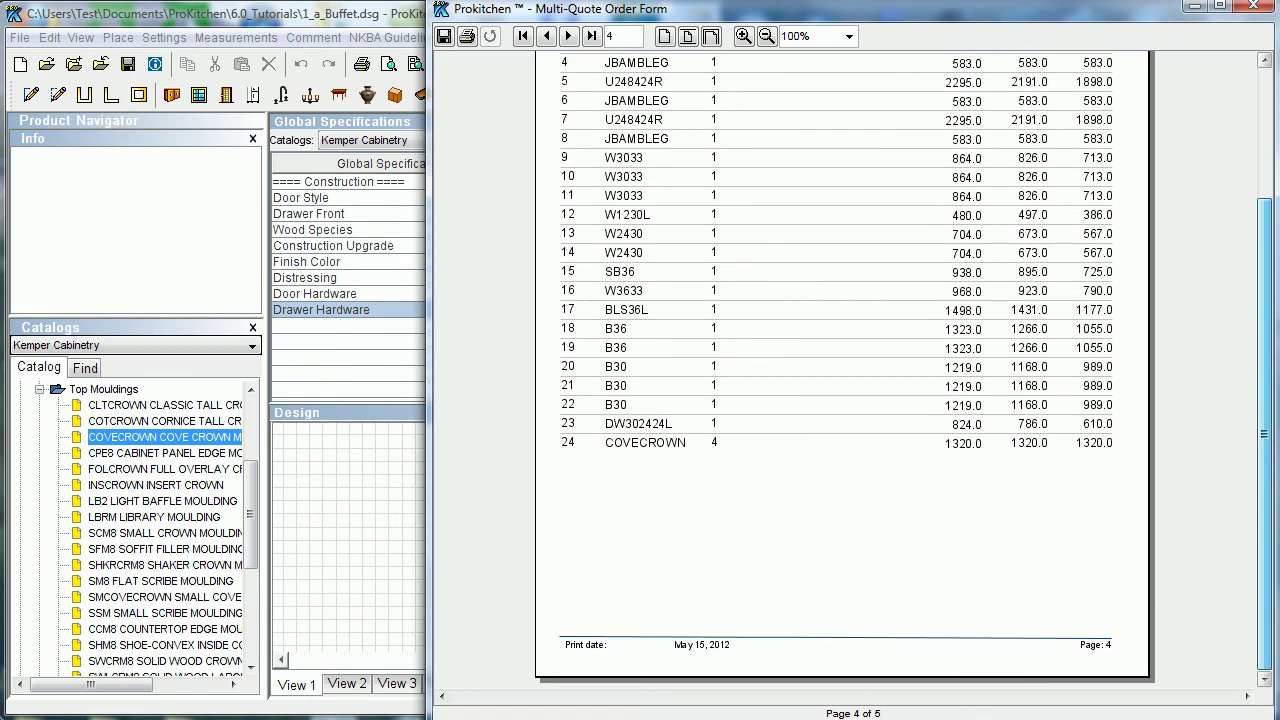
{"action": "left_click", "coordinate": [568, 36]}
{"action": "scroll", "coordinate": [1266, 400], "scroll_direction": "up", "scroll_amount": 3}
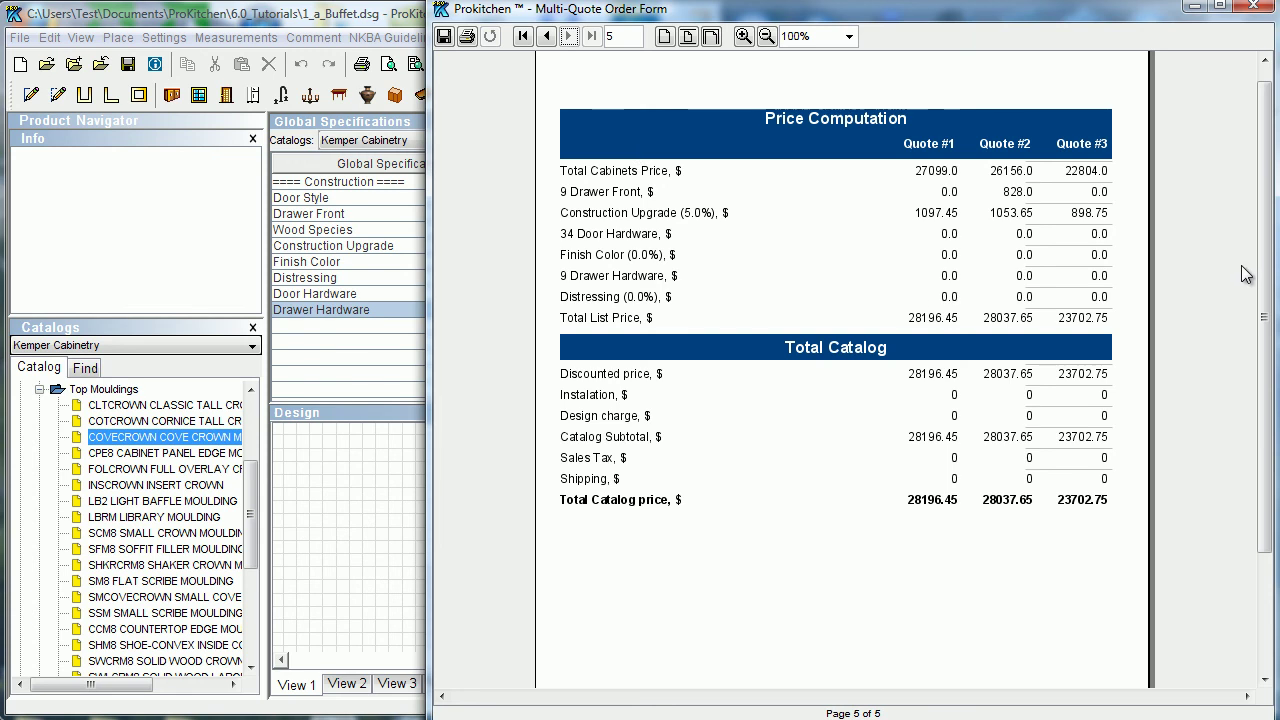
{"action": "left_click_drag", "start_coordinate": [1265, 370], "coordinate": [1273, 453]}
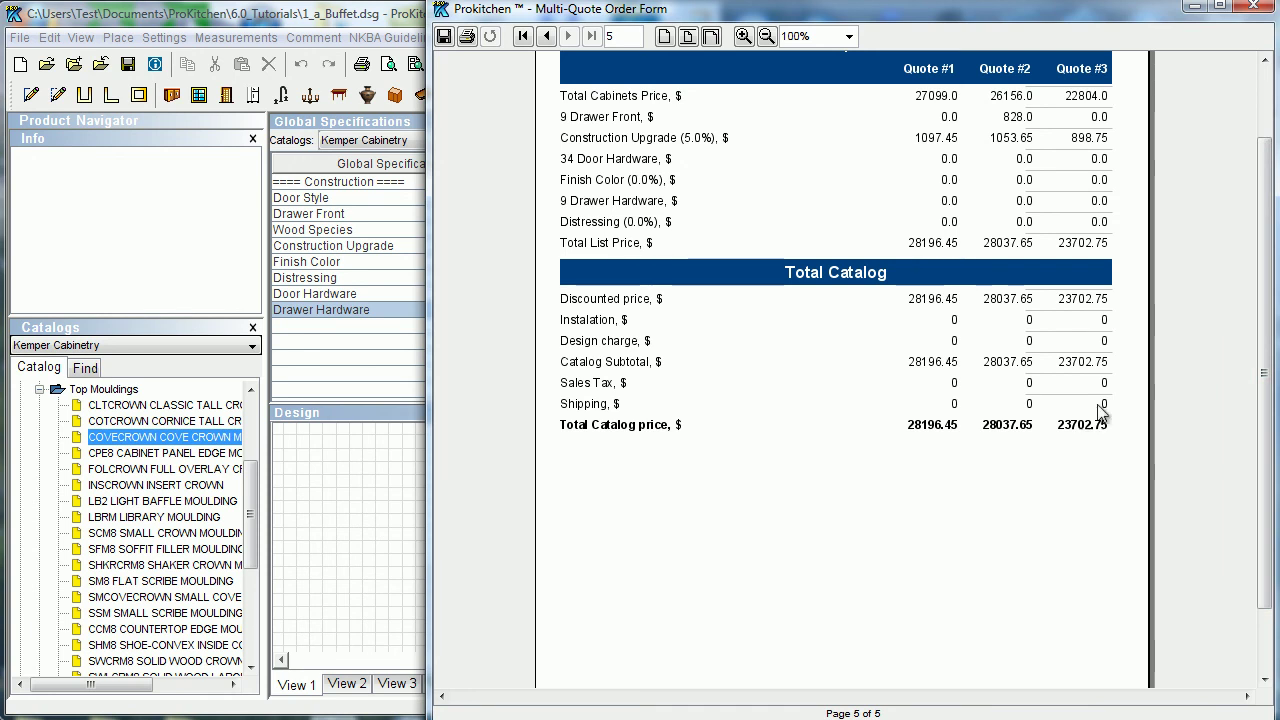
{"action": "left_click_drag", "start_coordinate": [1266, 492], "coordinate": [1262, 276]}
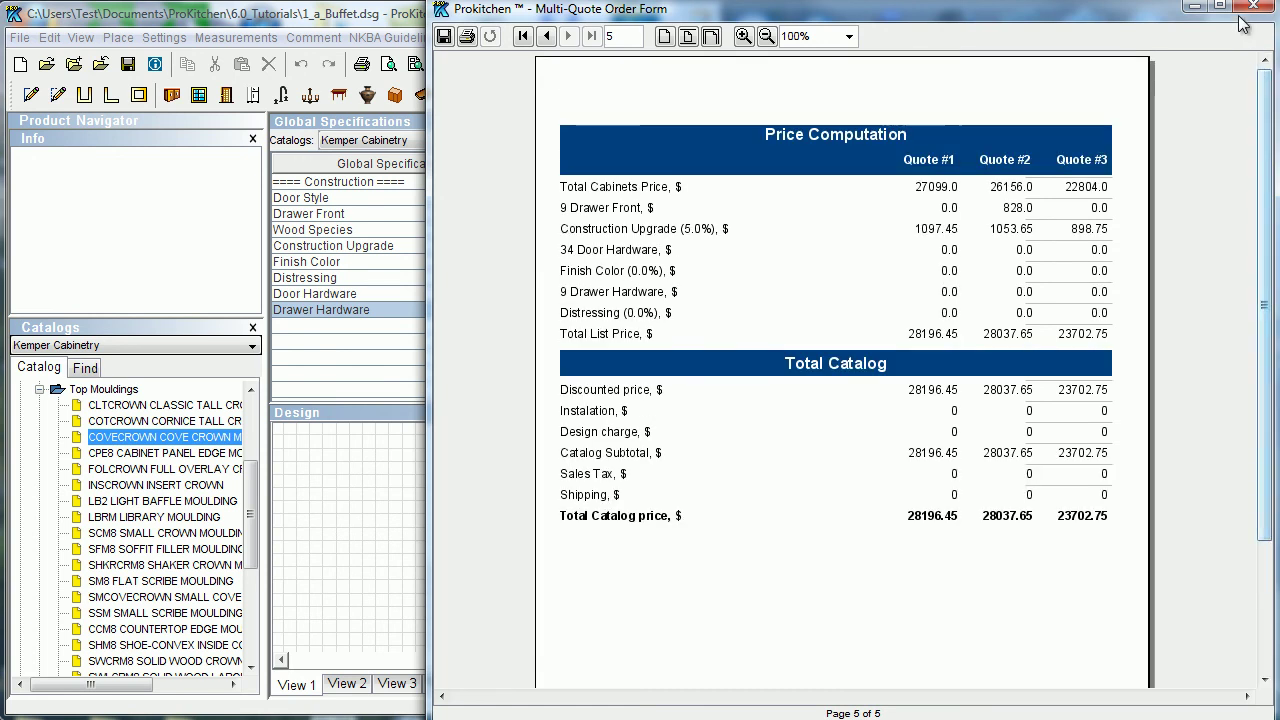